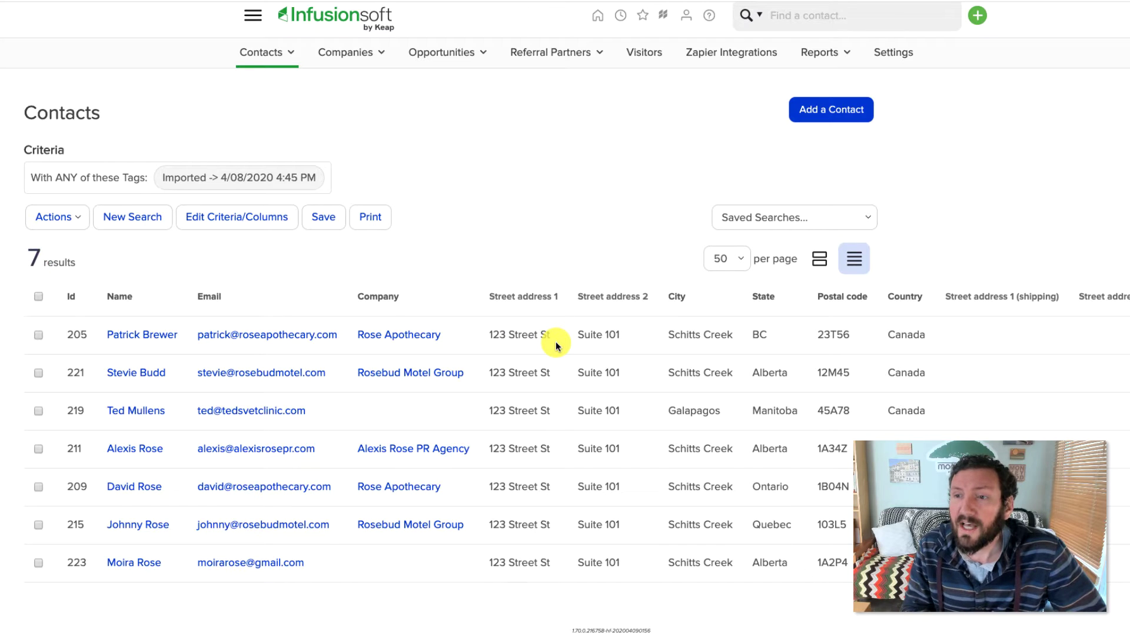
scroll(555, 342, "right", 3)
scroll(556, 341, "right", 3)
scroll(556, 342, "right", 3)
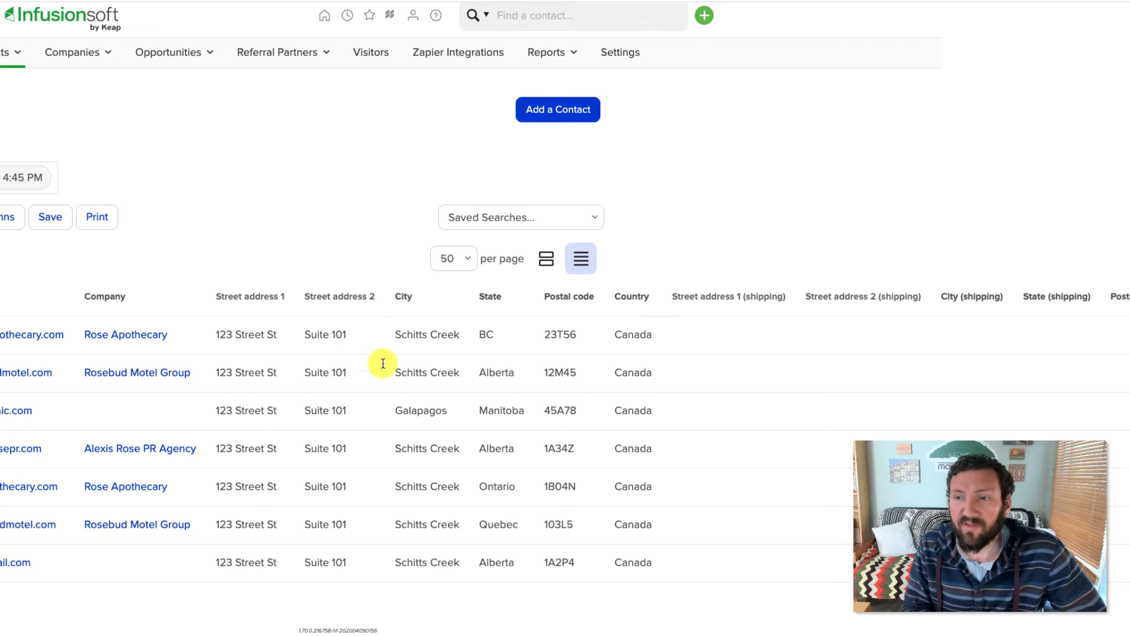
scroll(382, 364, "right", 3)
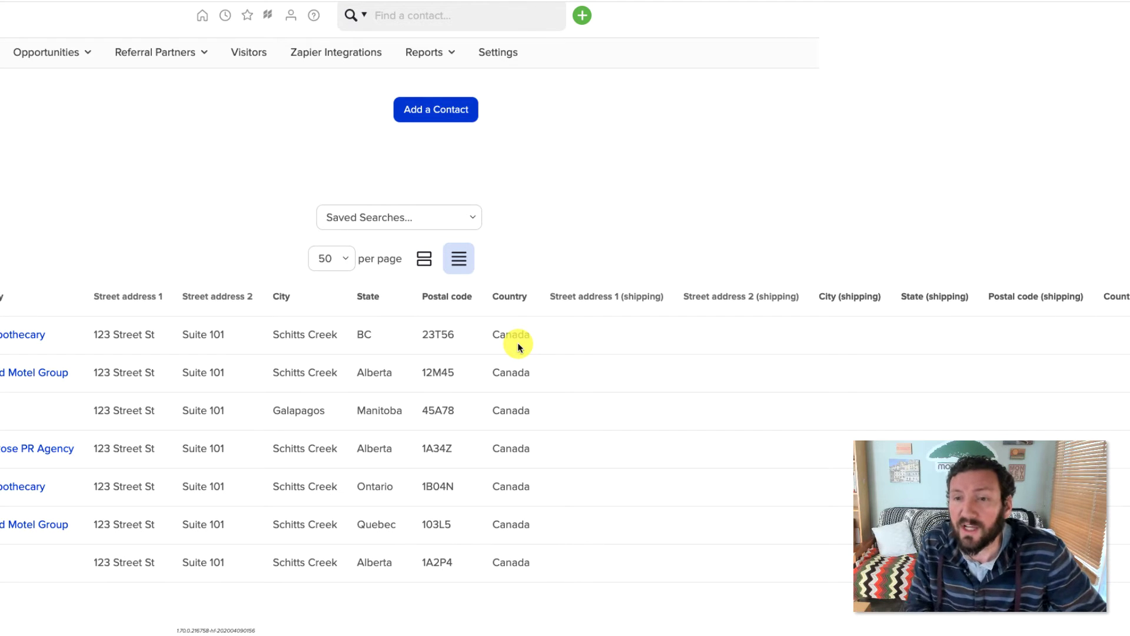
scroll(296, 366, "left", 8)
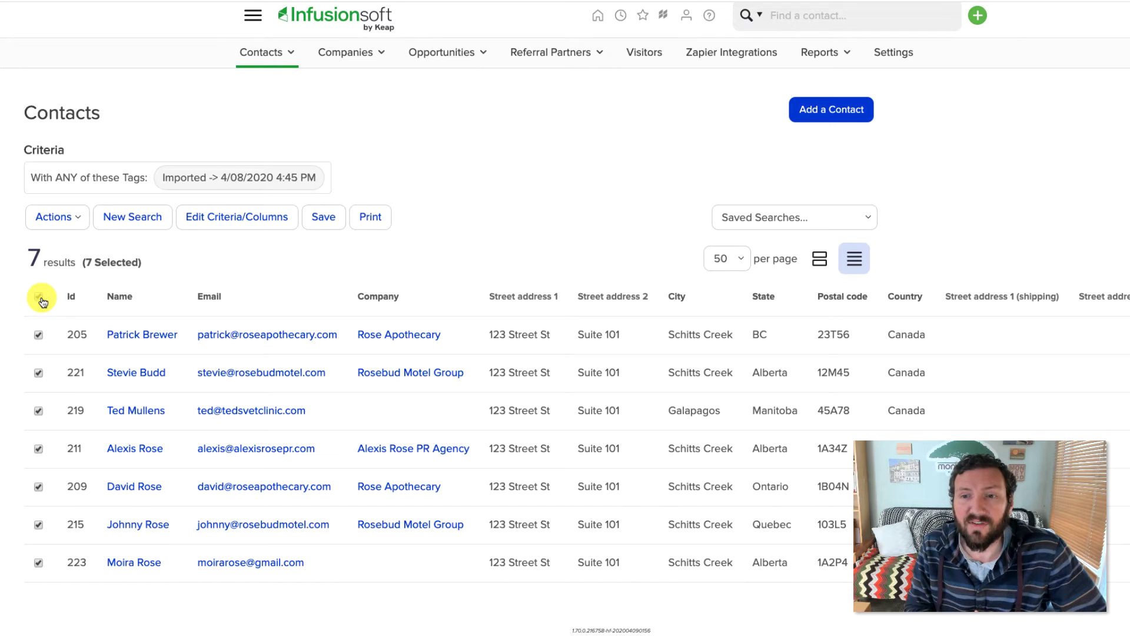
Configure a CSV export of the selected contacts with only billing address fields checked.
left_click(74, 228)
left_click(93, 433)
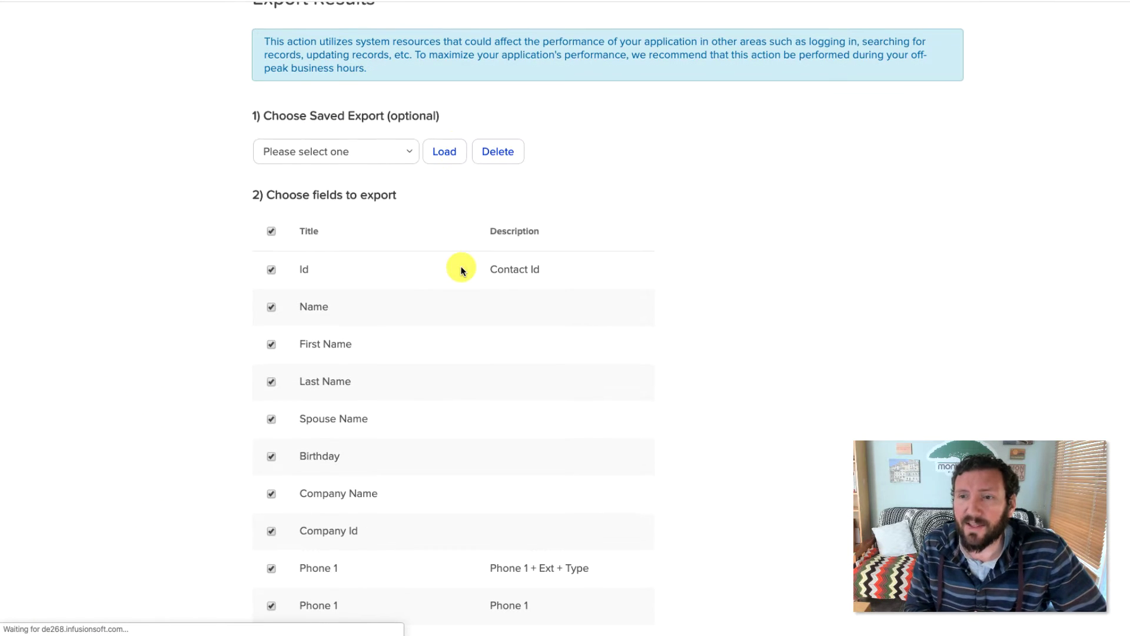
left_click(271, 231)
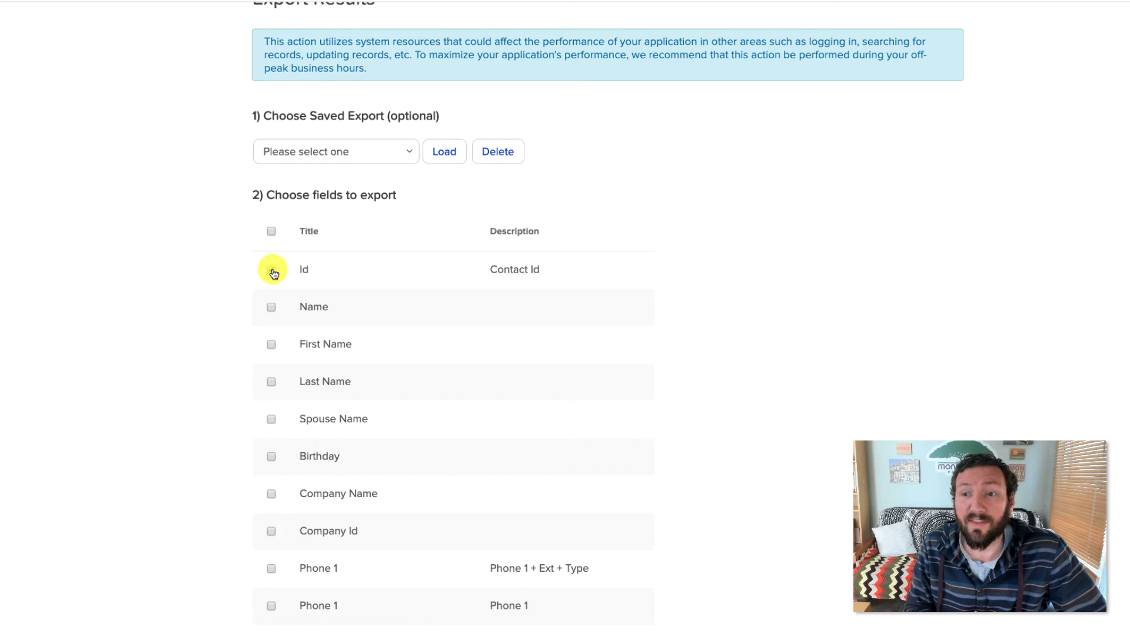
scroll(274, 272, "down", 5)
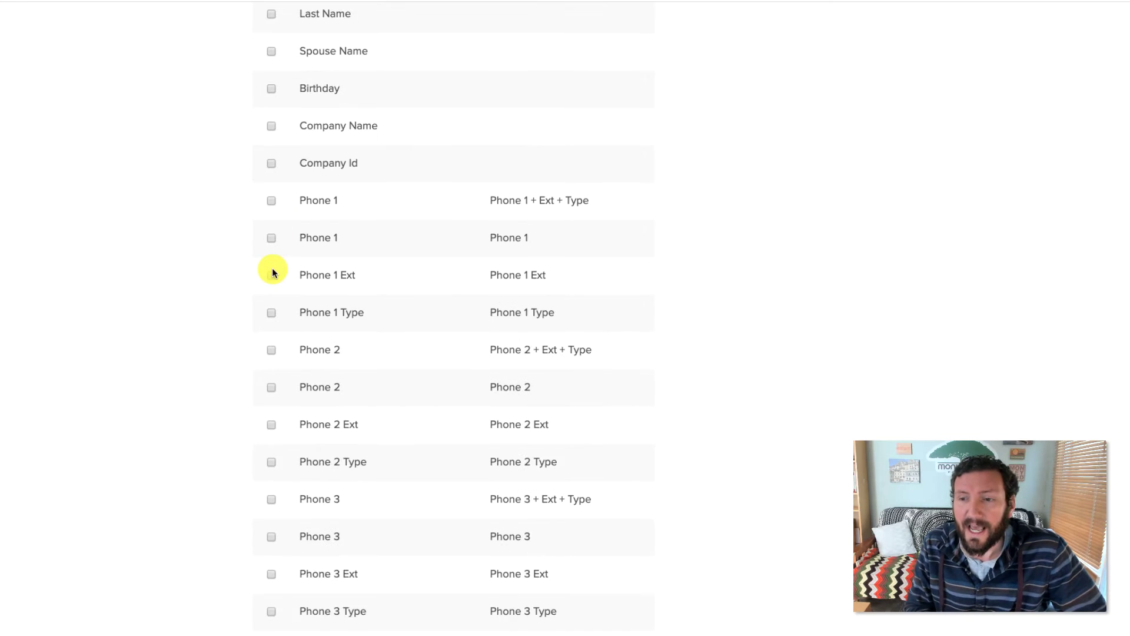
scroll(271, 268, "down", 4)
scroll(273, 268, "down", 3)
scroll(273, 268, "down", 3)
scroll(272, 267, "down", 3)
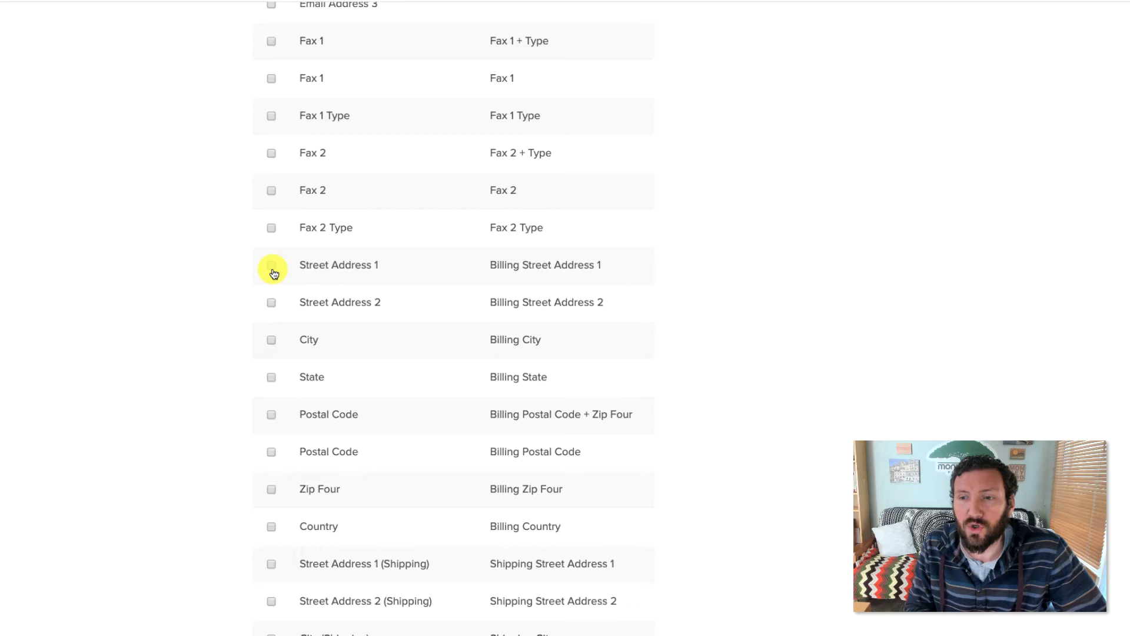
scroll(273, 272, "down", 4)
scroll(274, 272, "down", 2)
scroll(273, 271, "down", 1)
scroll(273, 272, "up", 3)
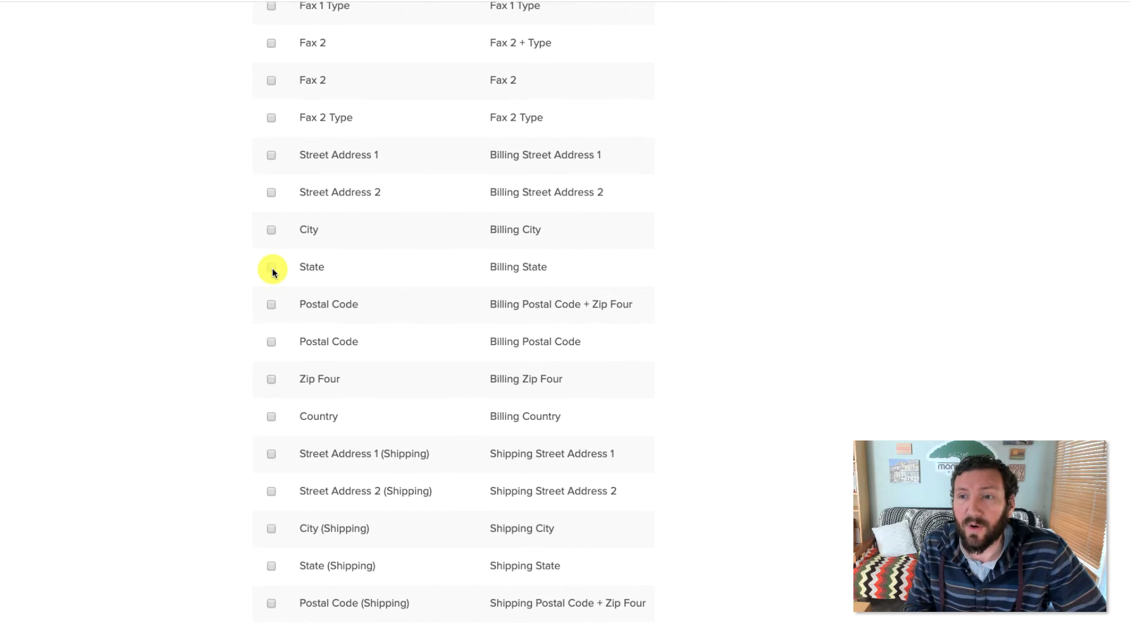
left_click(271, 154)
left_click(271, 191)
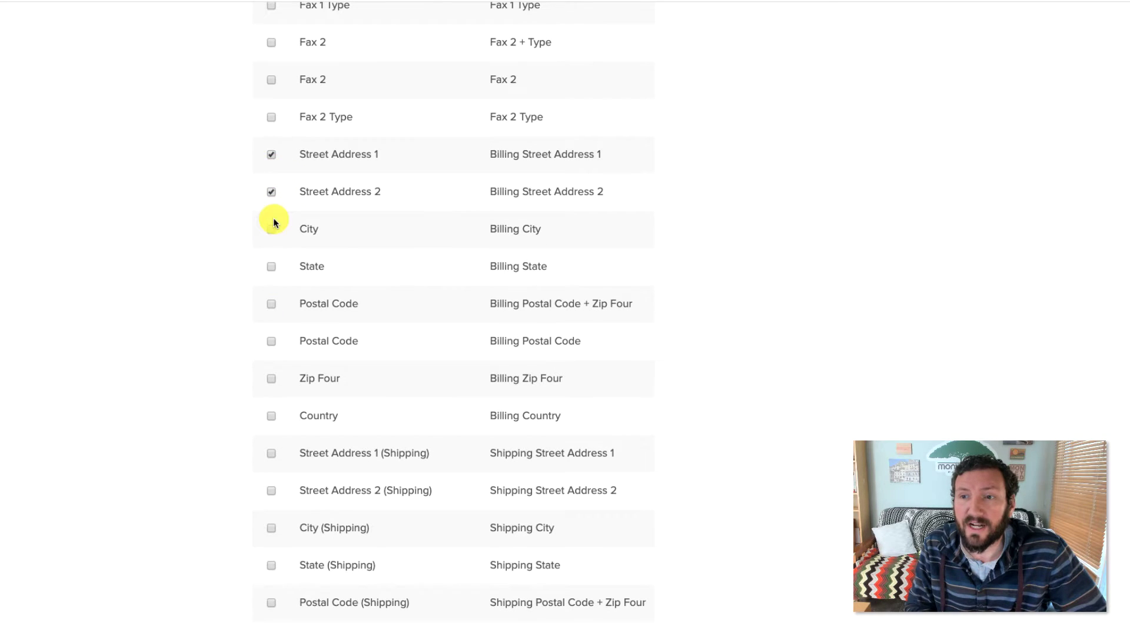
left_click(271, 266)
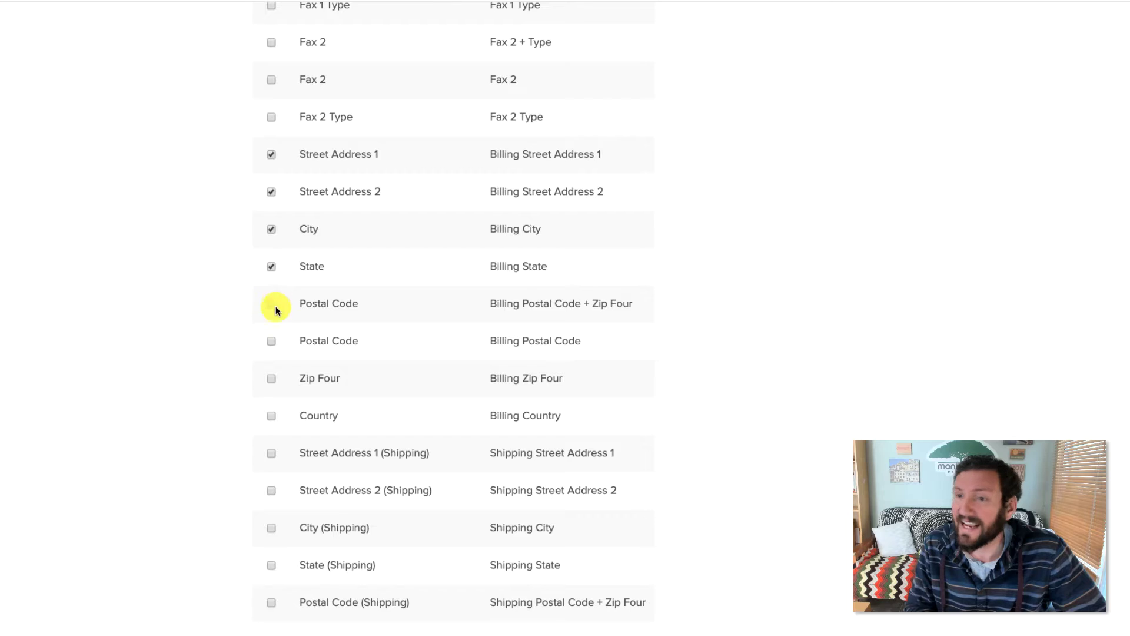
left_click(271, 416)
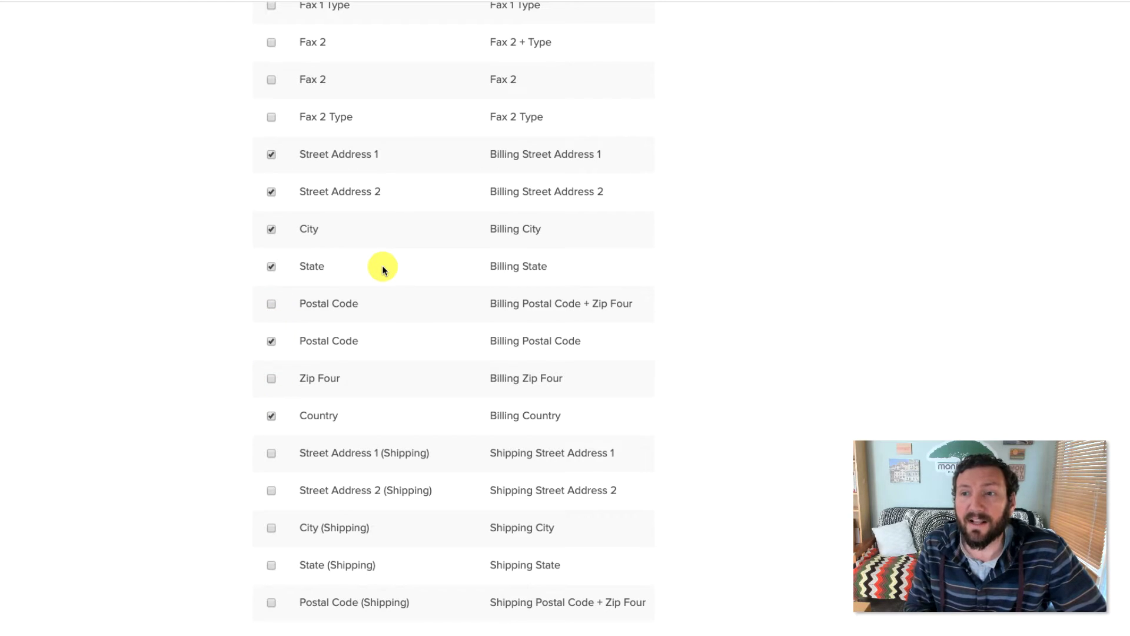
scroll(382, 267, "down", 2)
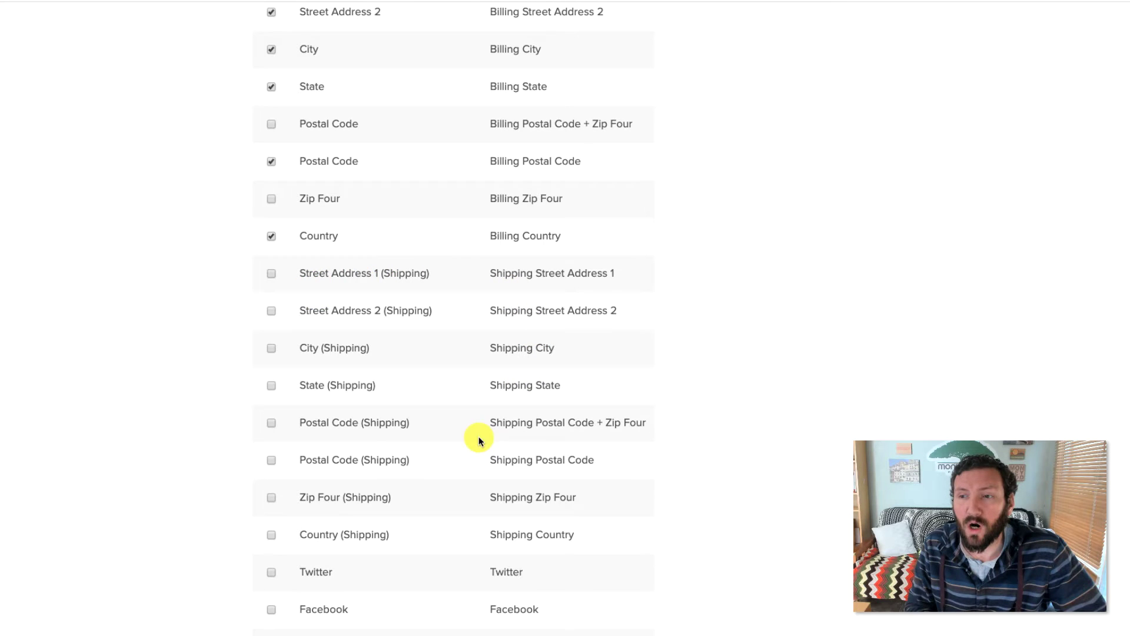
scroll(379, 324, "up", 1)
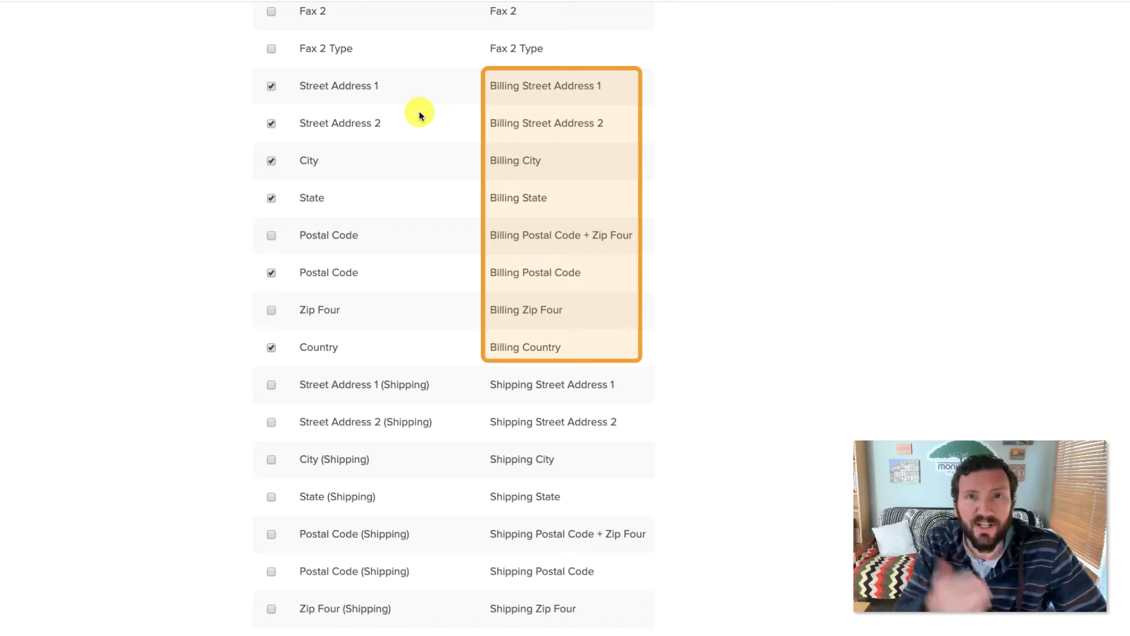
scroll(420, 115, "up", 1)
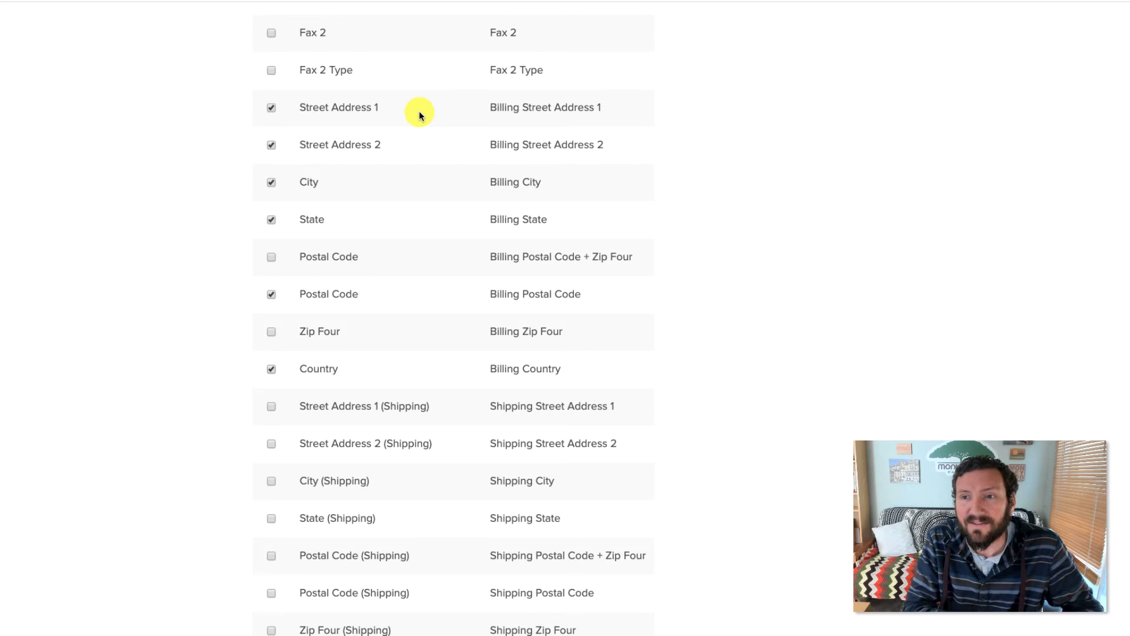
scroll(420, 115, "down", 10)
scroll(420, 115, "down", 10)
scroll(217, 476, "down", 10)
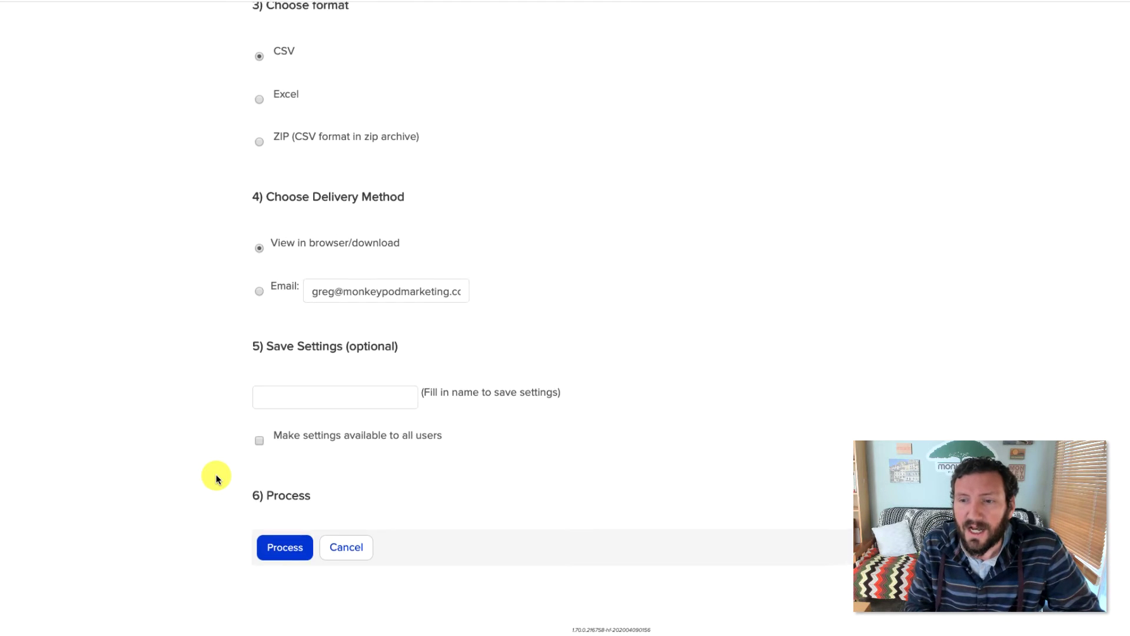
Process the export and acknowledge the wait notice so export_1 (3).csv downloads.
left_click(284, 546)
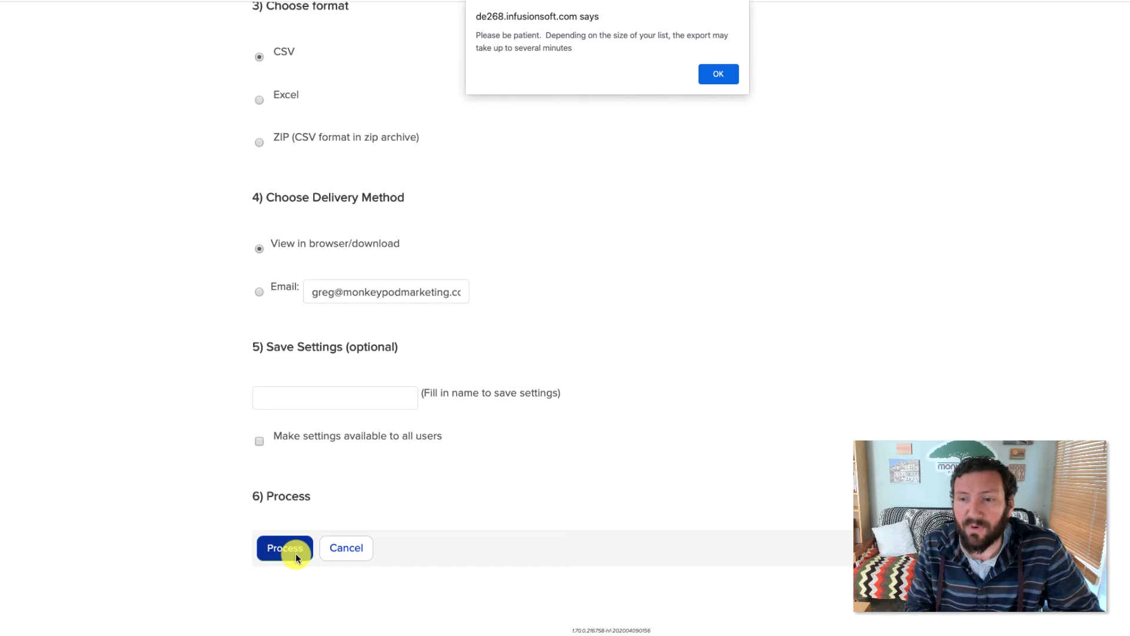
left_click(718, 73)
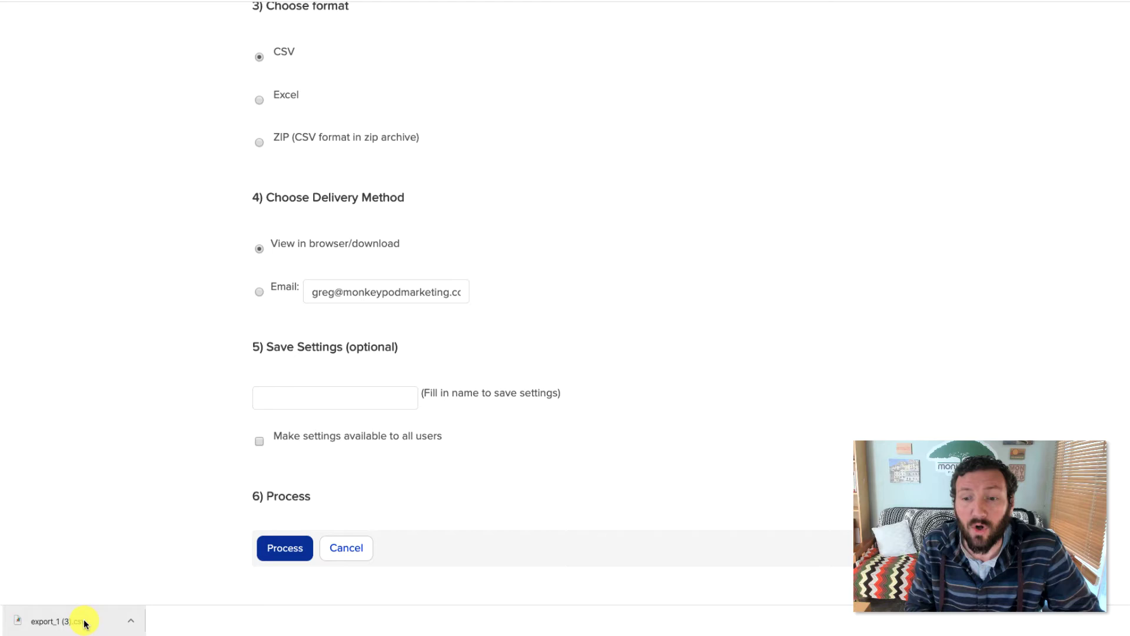
scroll(281, 278, "up", 10)
scroll(279, 278, "up", 5)
scroll(280, 278, "up", 2)
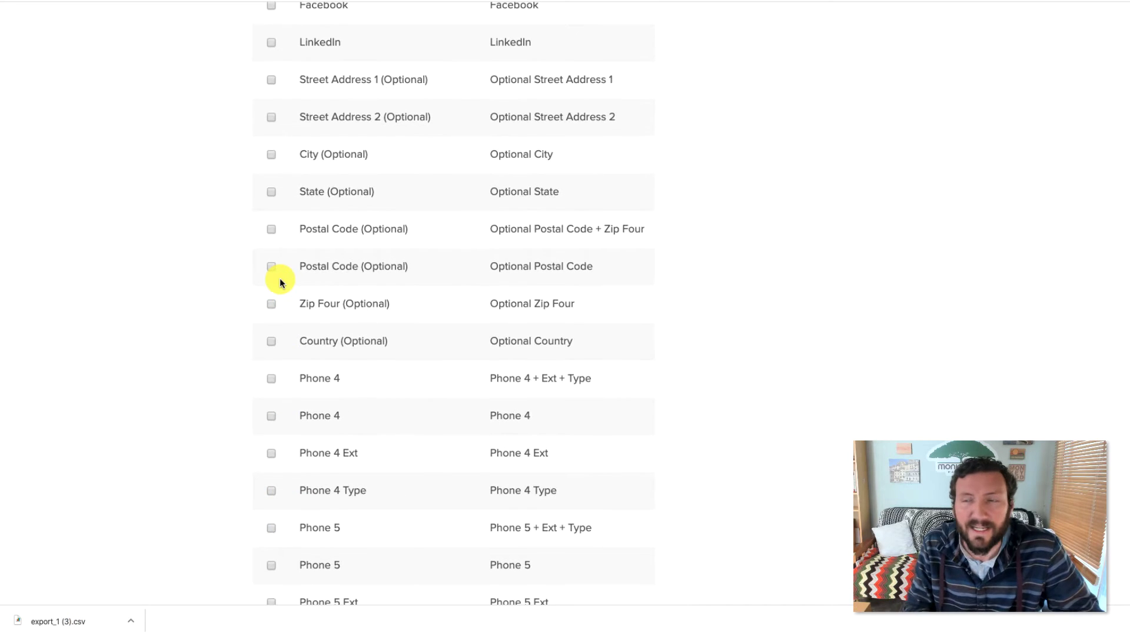
scroll(280, 277, "up", 8)
scroll(280, 279, "up", 8)
scroll(280, 278, "up", 3)
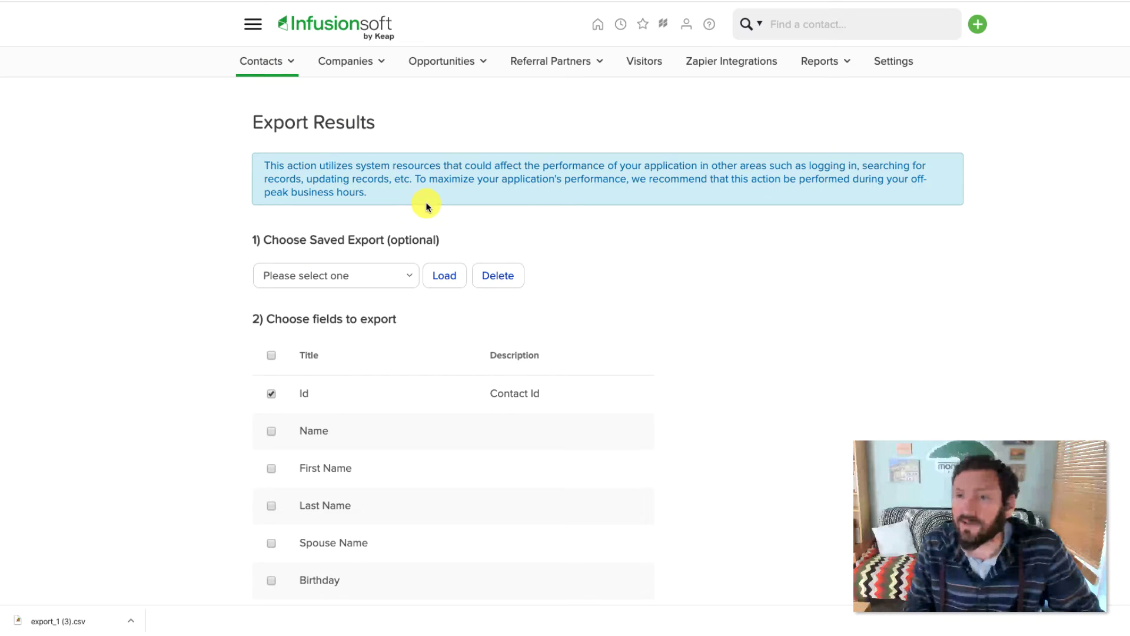
mouse_move(266, 61)
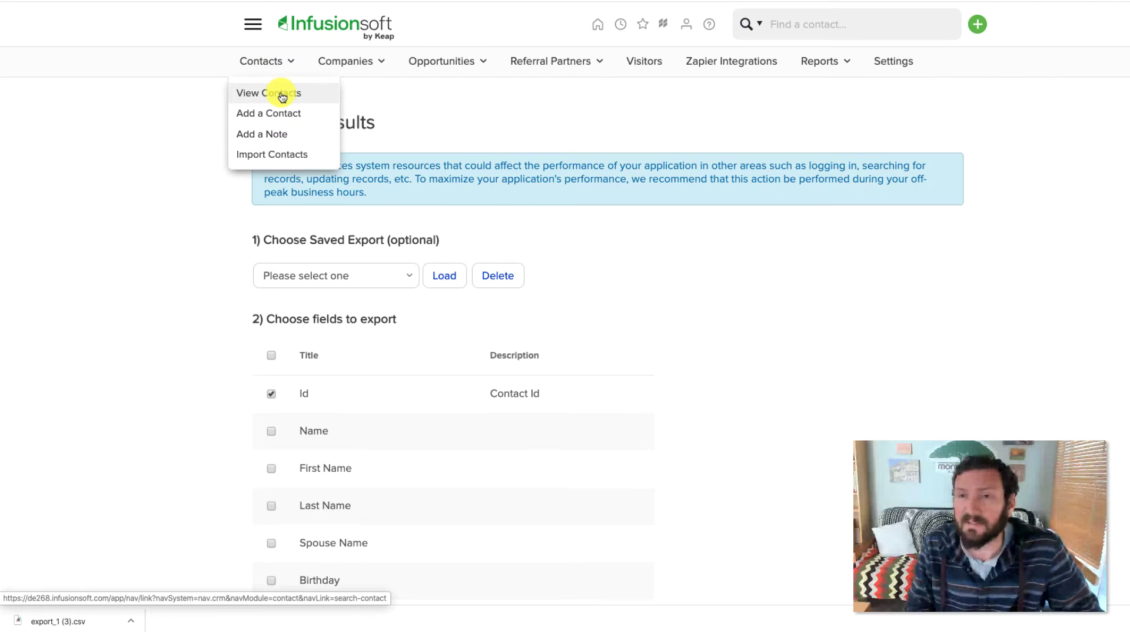
Return to View Contacts, then go to Admin > Data Cleanup from the main navigation.
left_click(280, 92)
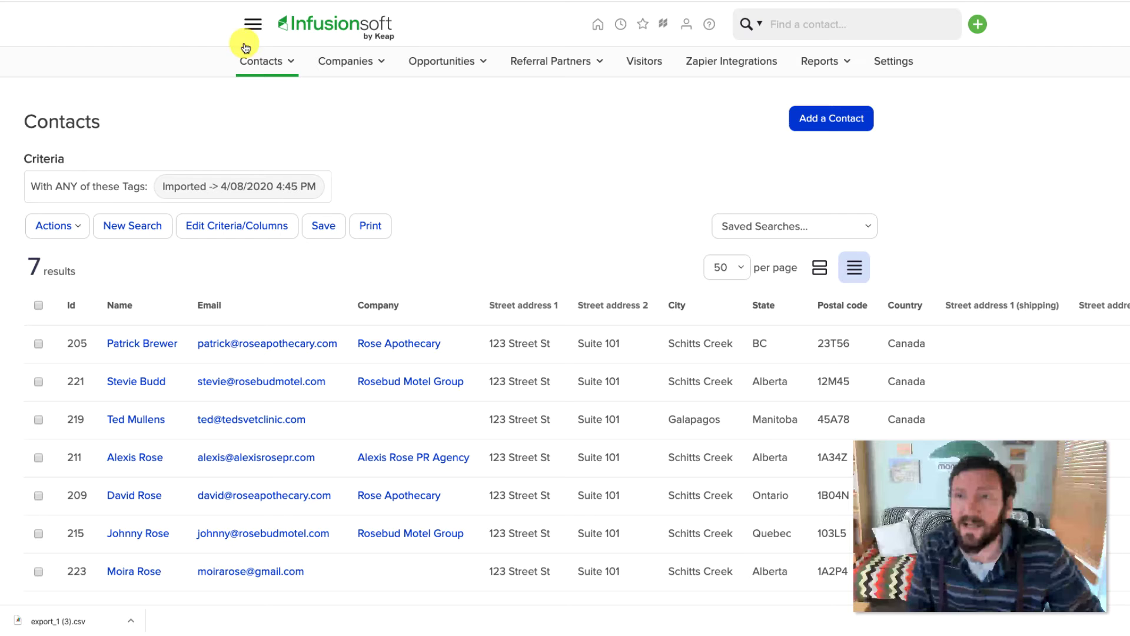
left_click(253, 25)
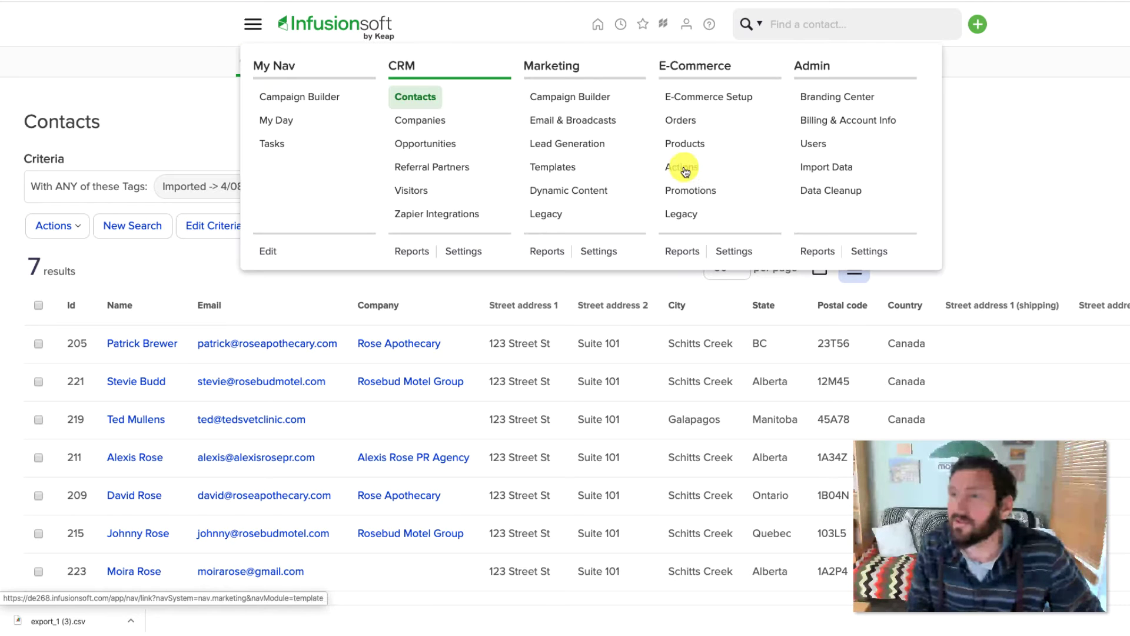
left_click(851, 193)
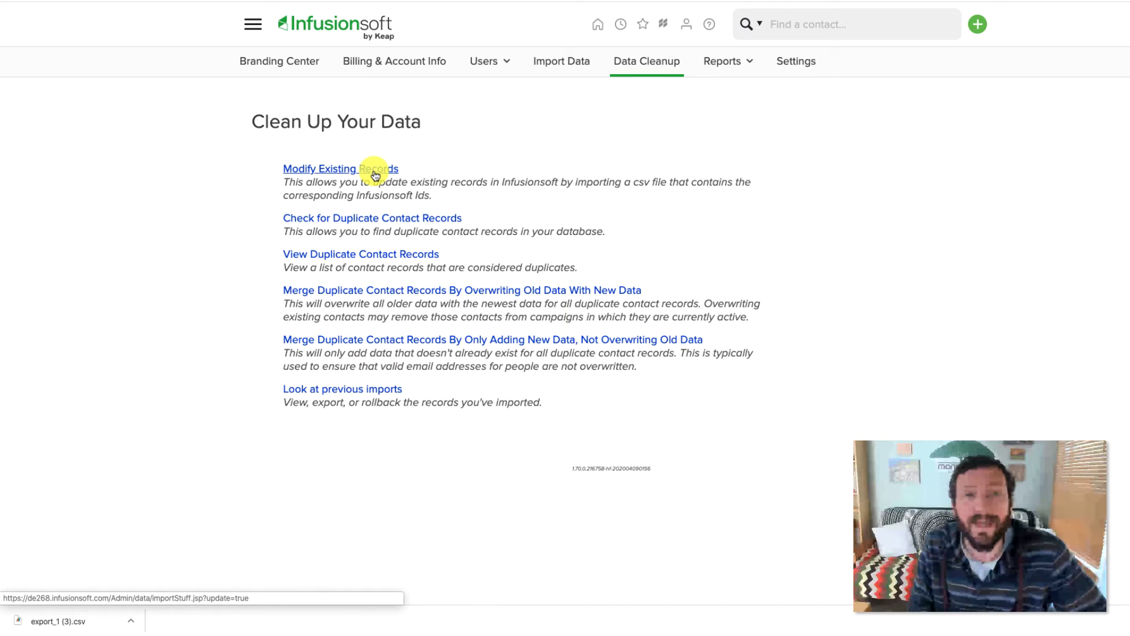
Start a Contacts modify-existing-records import using export_1 (3).csv and reach field matching.
left_click(375, 174)
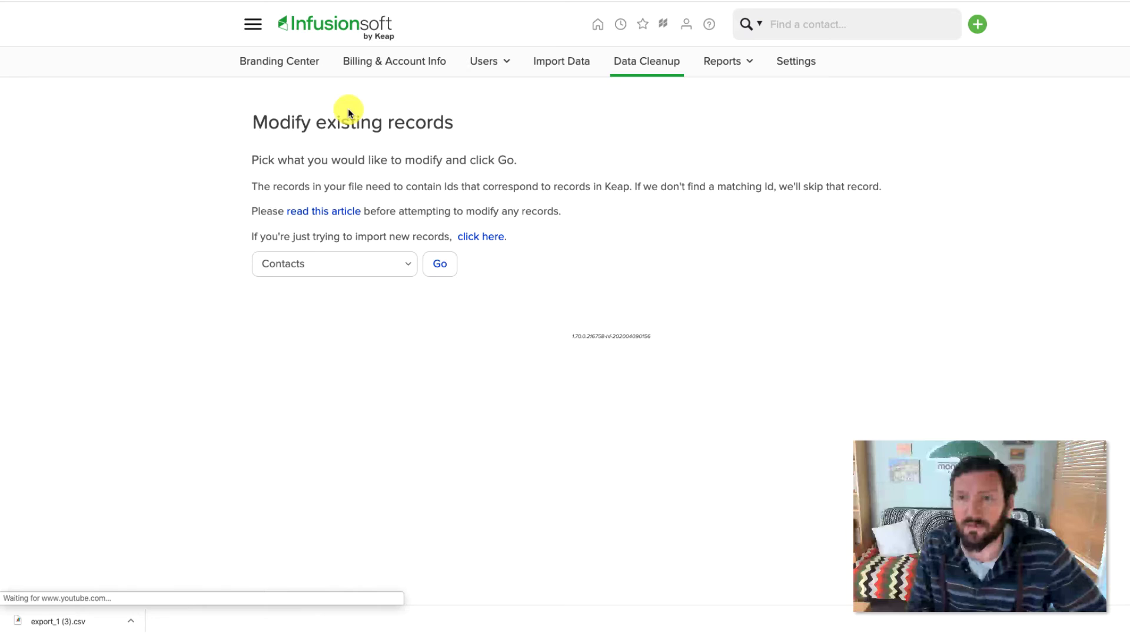
left_click(427, 265)
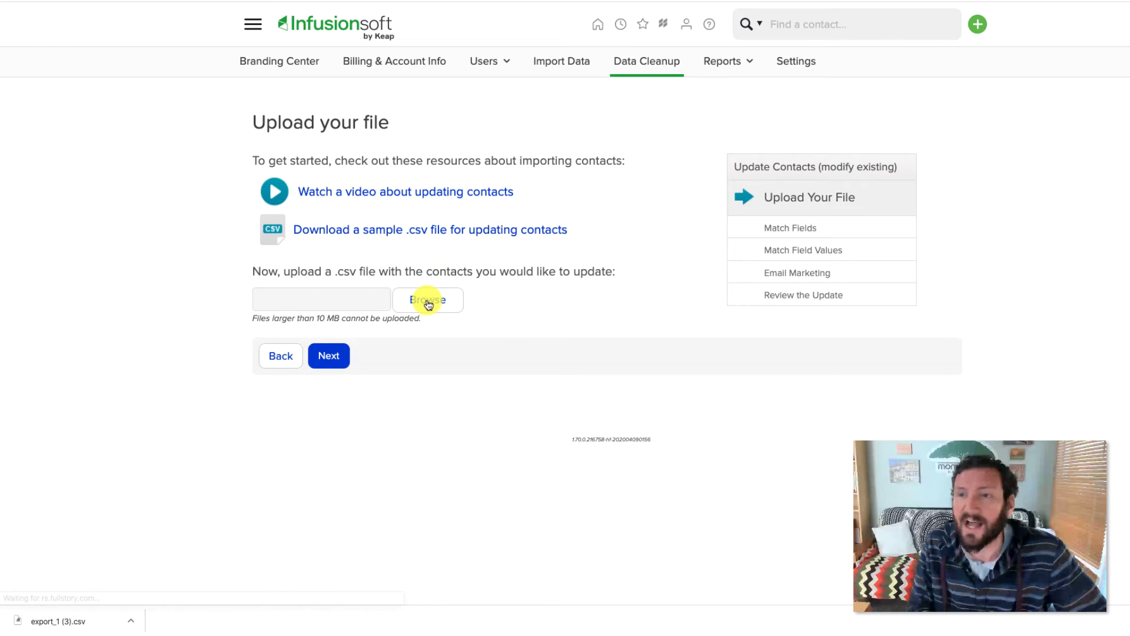
left_click(428, 302)
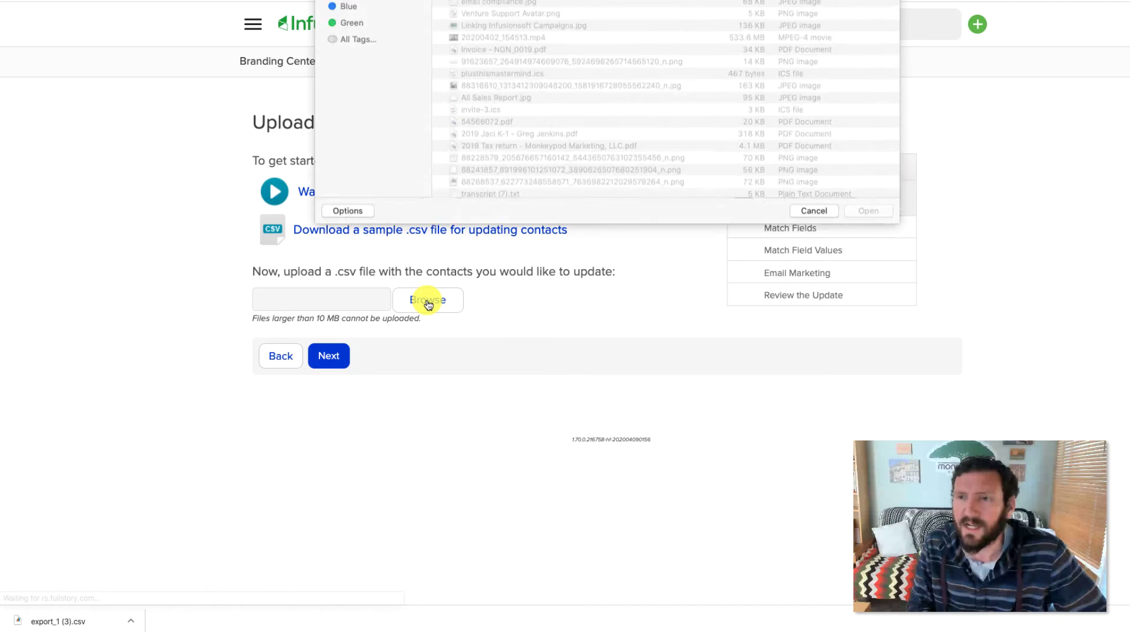
left_click(508, 4)
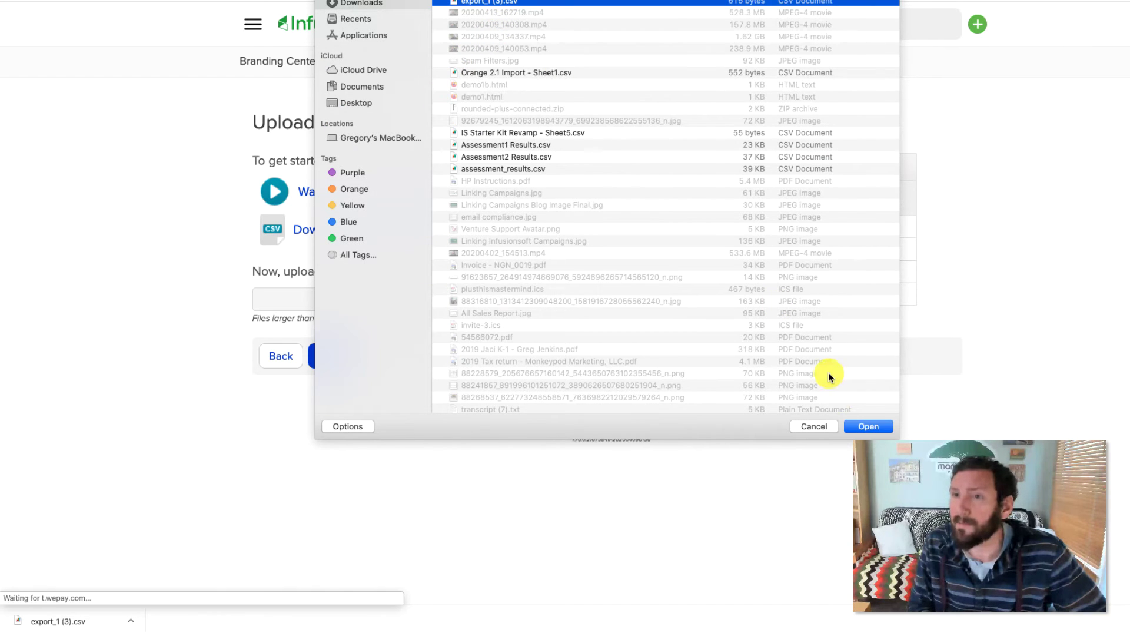
left_click(867, 426)
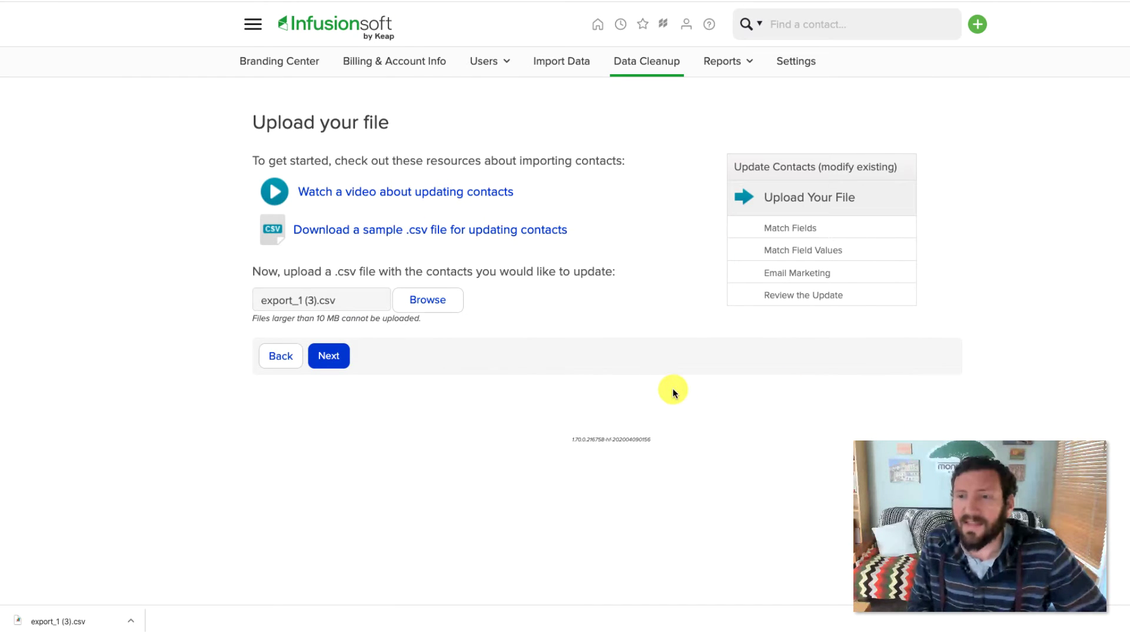
left_click(329, 354)
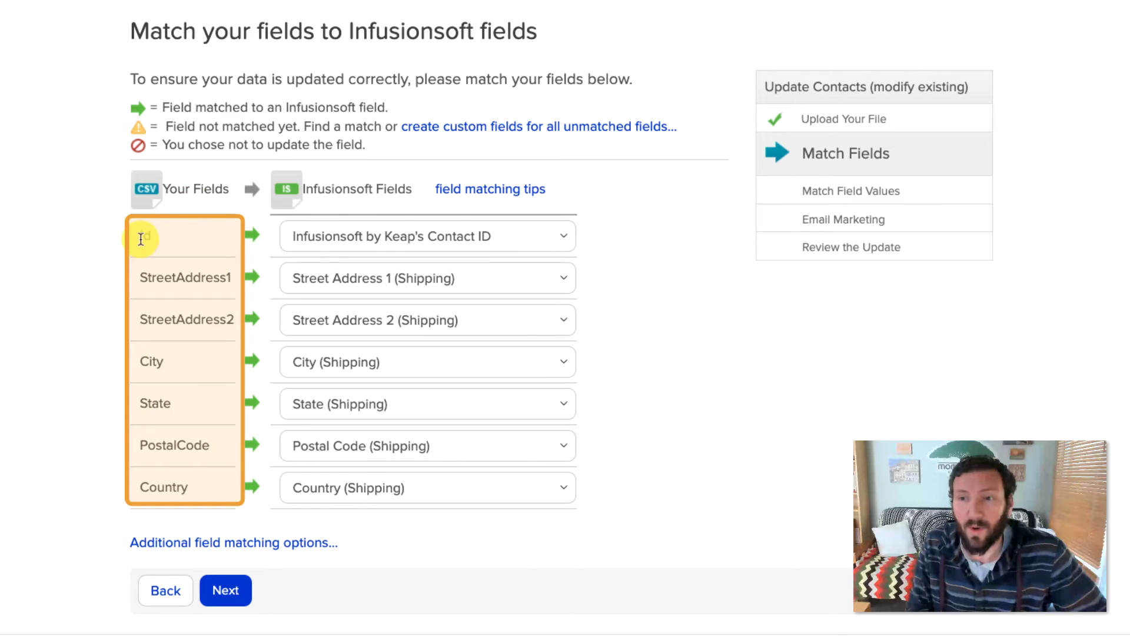
Keep the Id column matched to Contact ID.
left_click(380, 236)
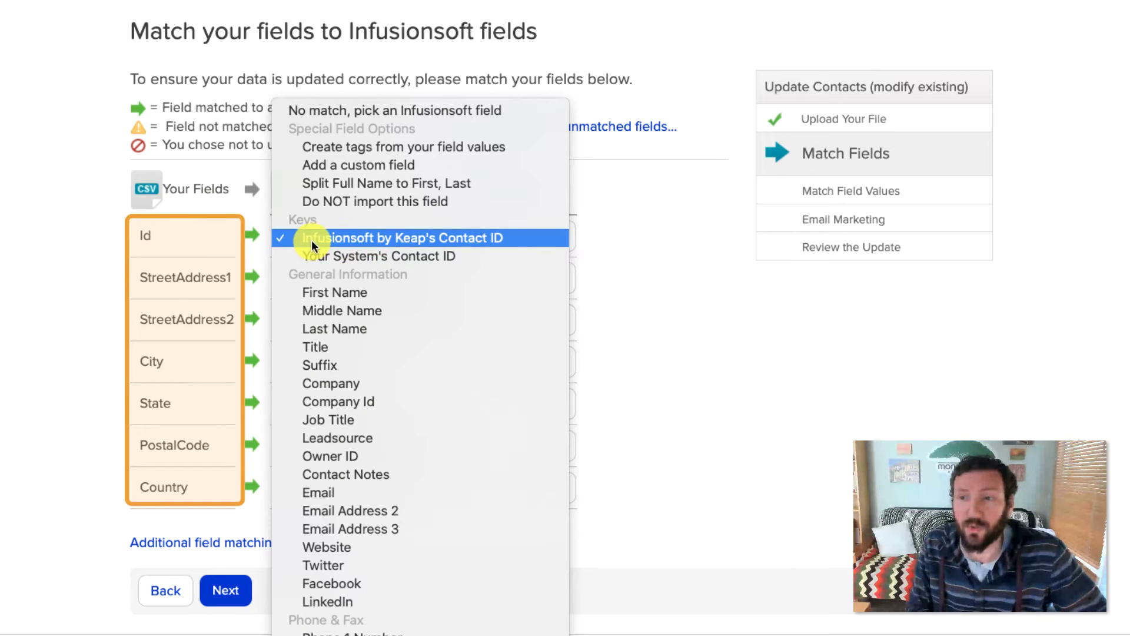
left_click(404, 239)
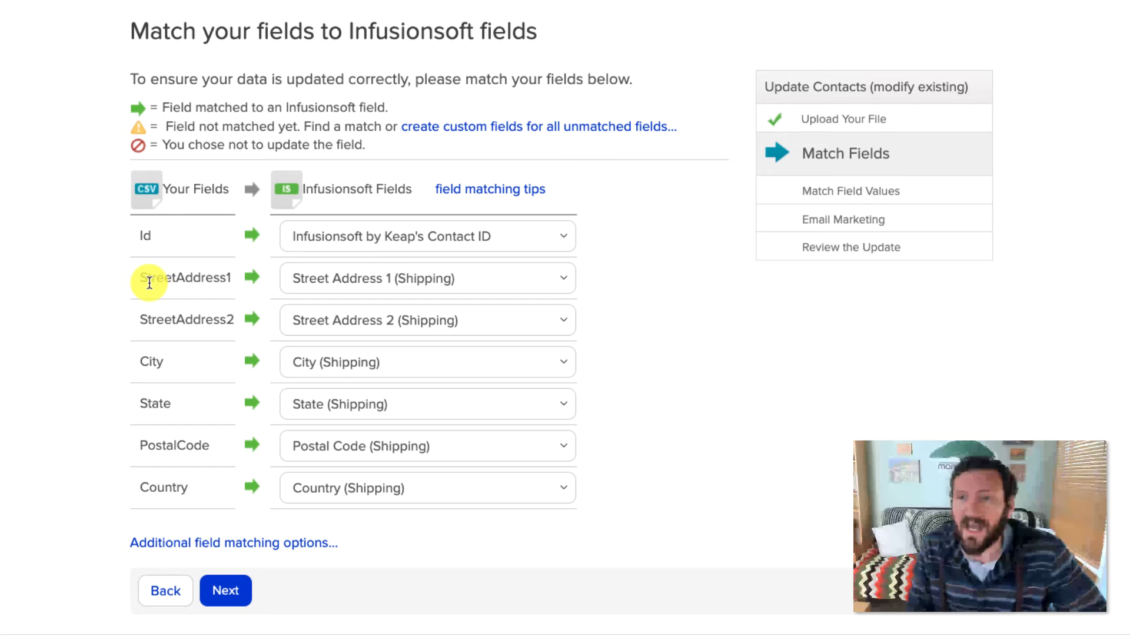
left_click_drag(140, 277, 219, 277)
left_click_drag(141, 319, 228, 318)
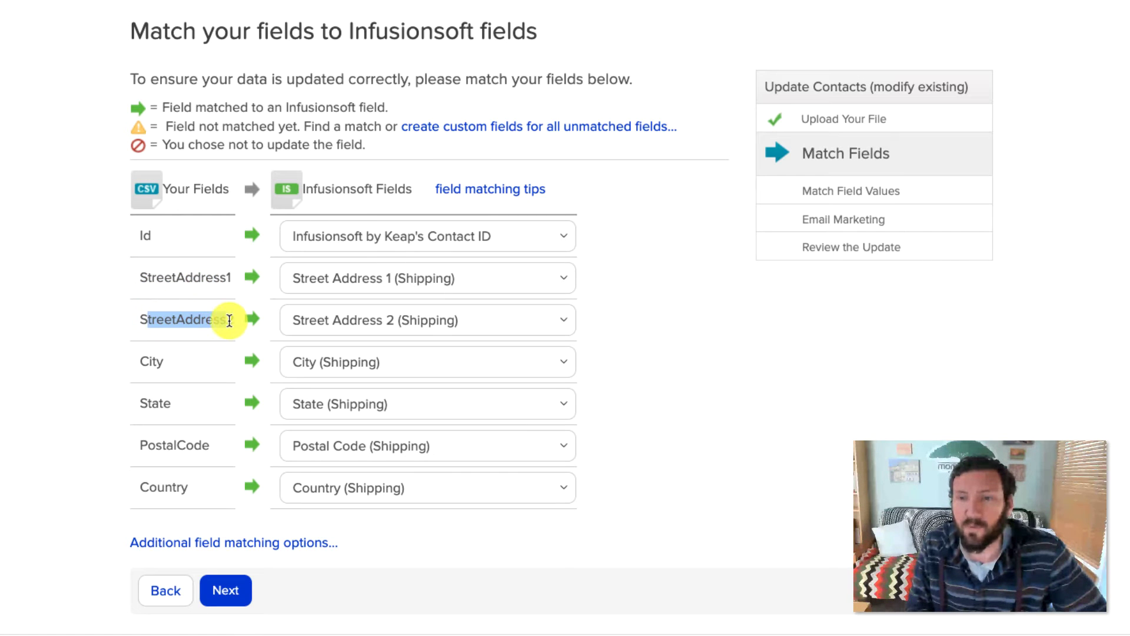
left_click(167, 333)
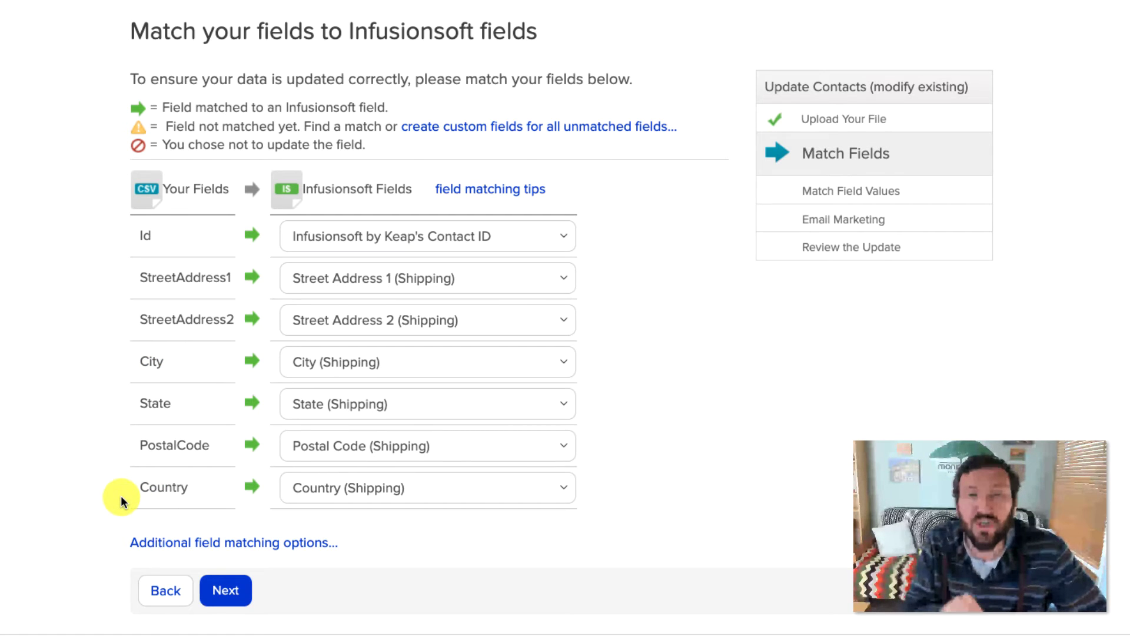
Confirm StreetAddress1 through Country map to their (Shipping) fields, then continue to value matching.
left_click(355, 284)
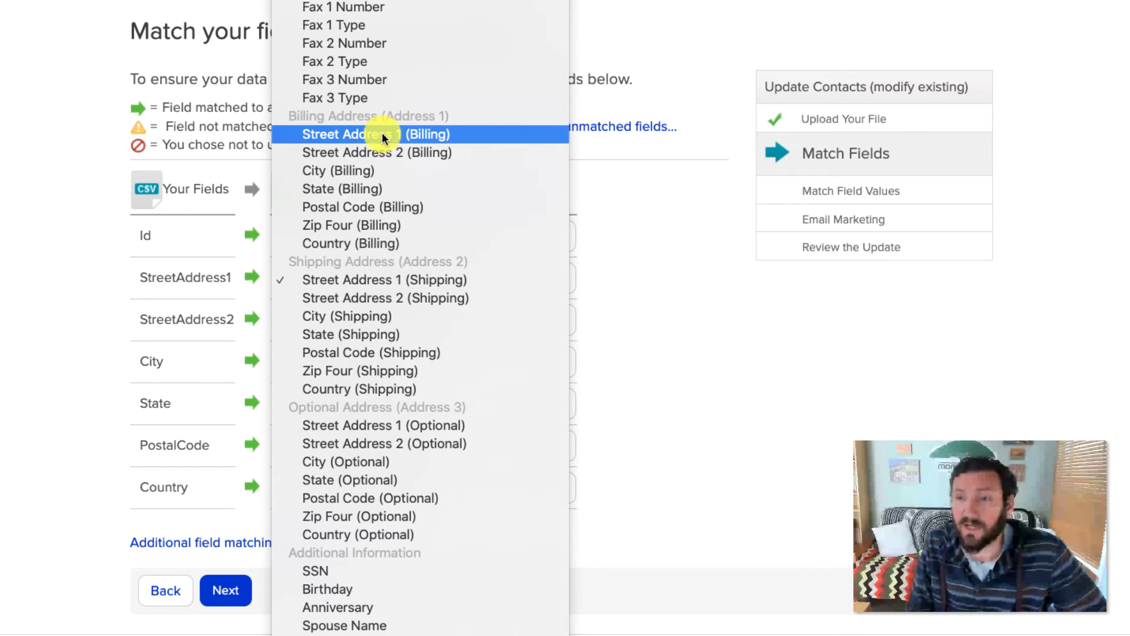
left_click(374, 279)
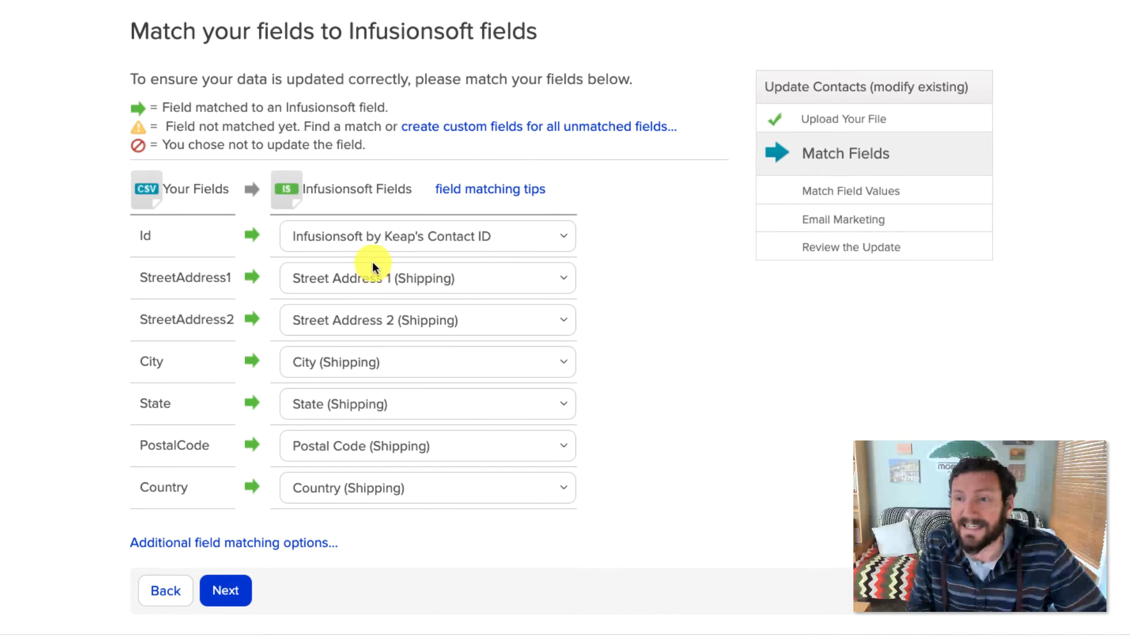
left_click(372, 274)
left_click(366, 279)
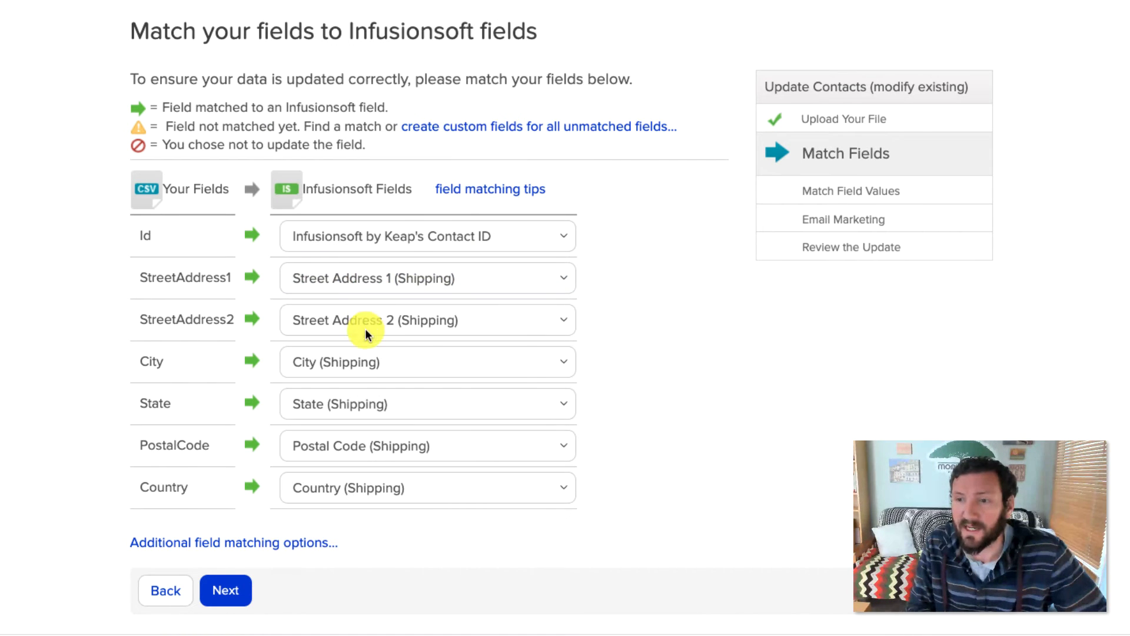
left_click(373, 363)
left_click(366, 363)
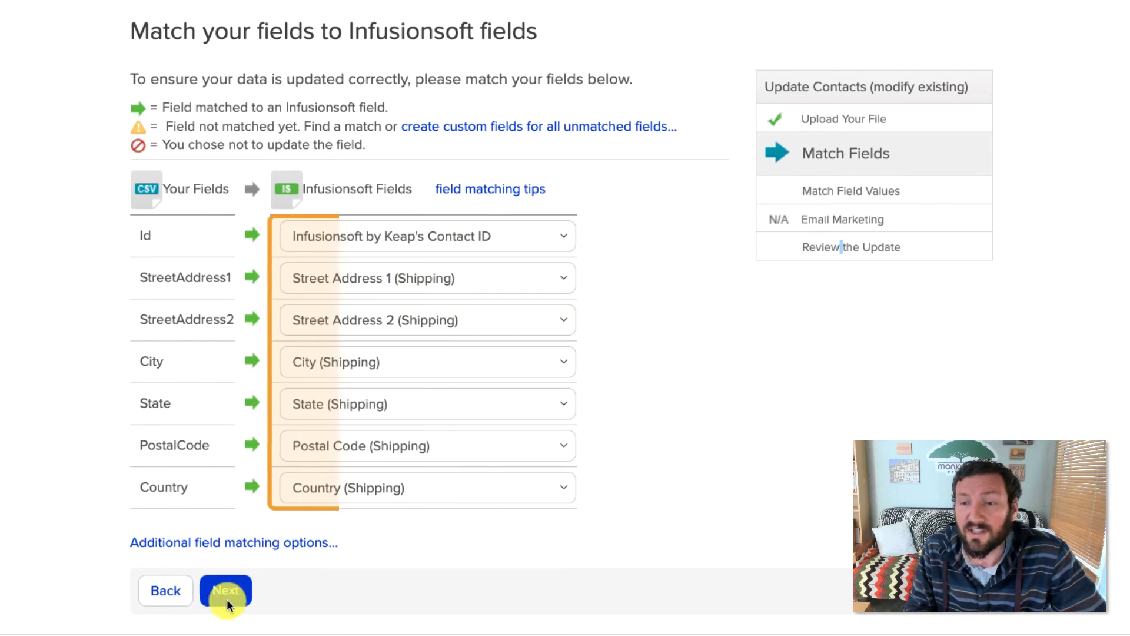
left_click(225, 590)
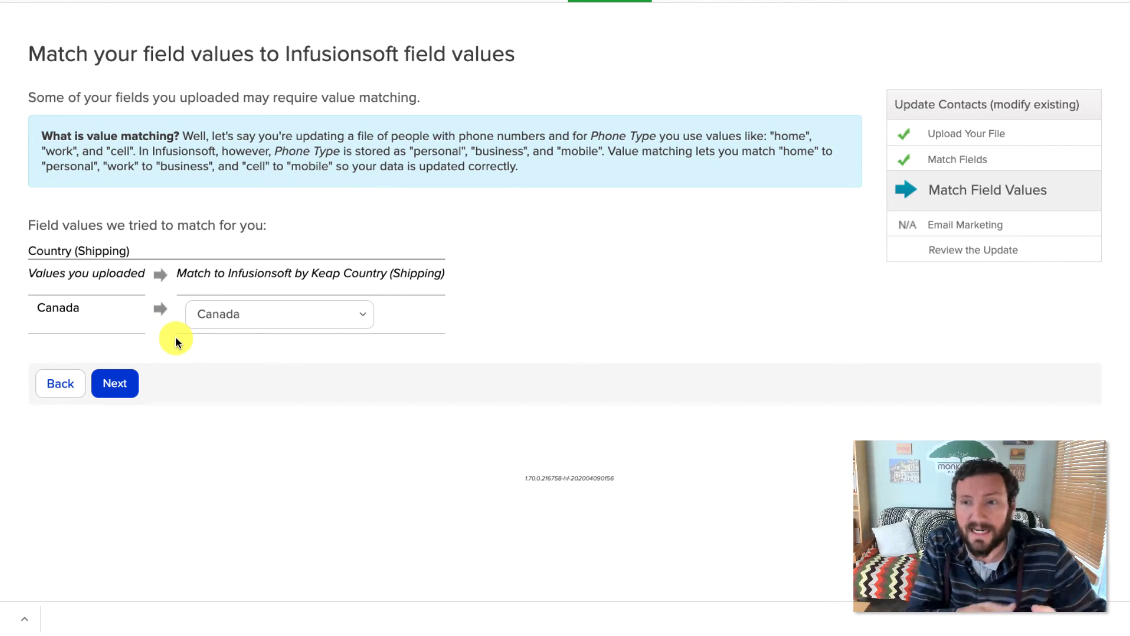
Keep Canada as the Country (Shipping) value and advance to the final review.
left_click(227, 314)
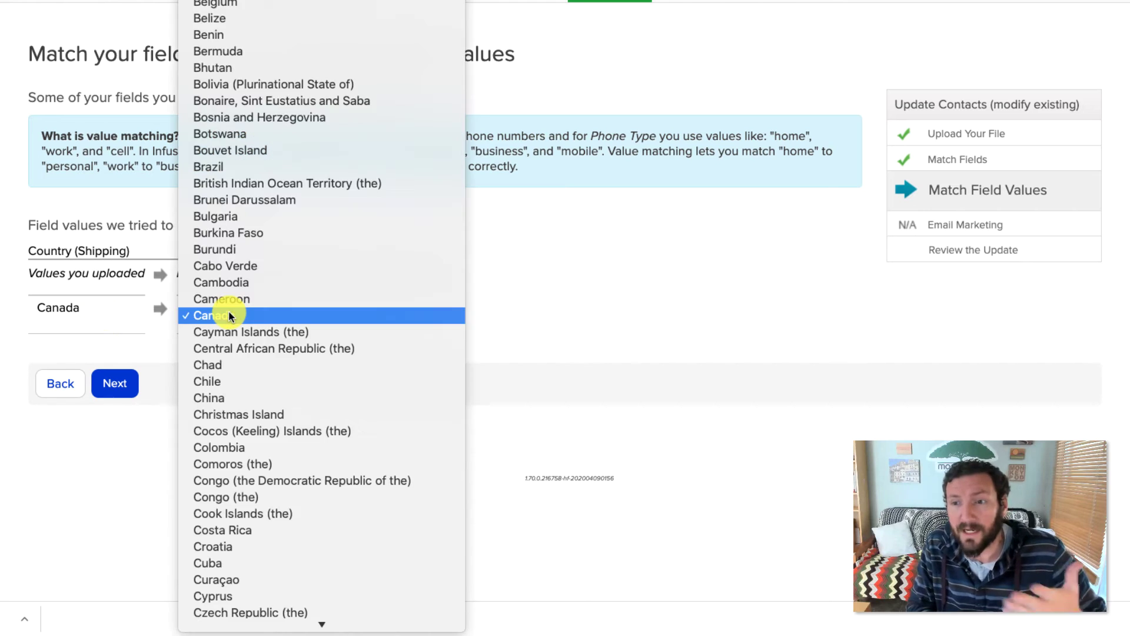
left_click(531, 255)
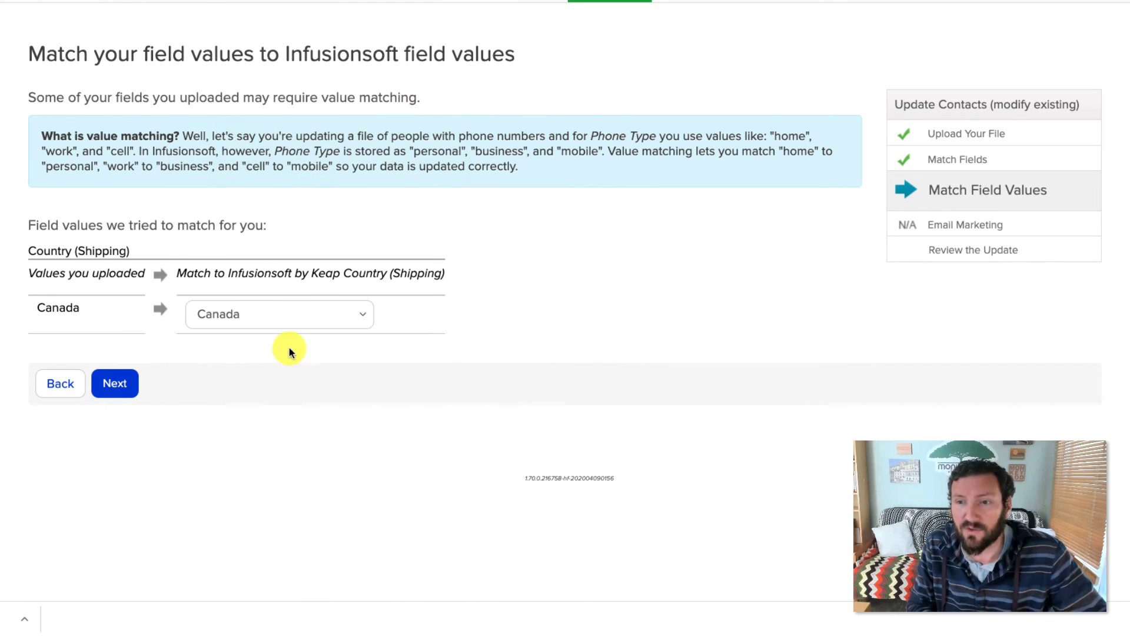
left_click(125, 386)
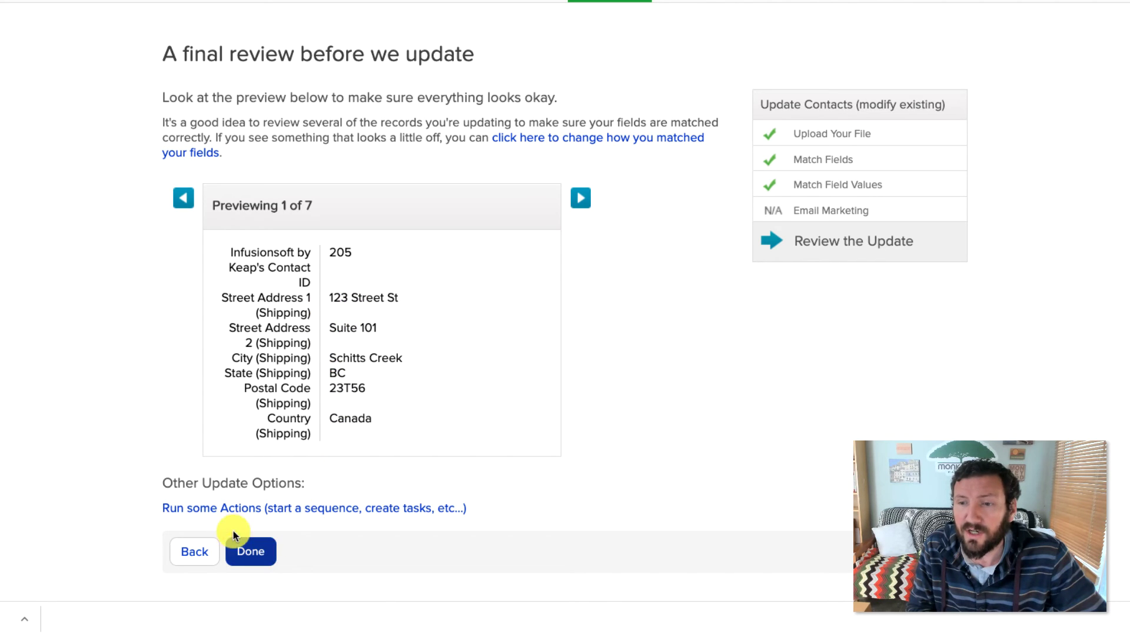
Toggle the Run some Actions panel open and closed, then run the update on the seven contacts.
left_click(206, 510)
left_click(206, 510)
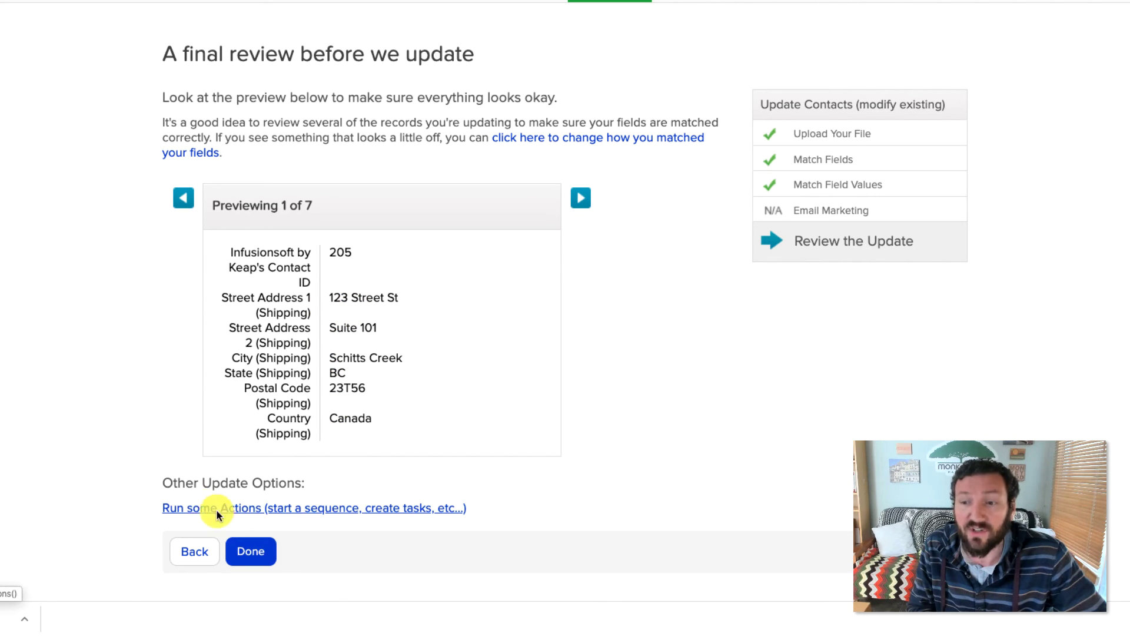
left_click(255, 553)
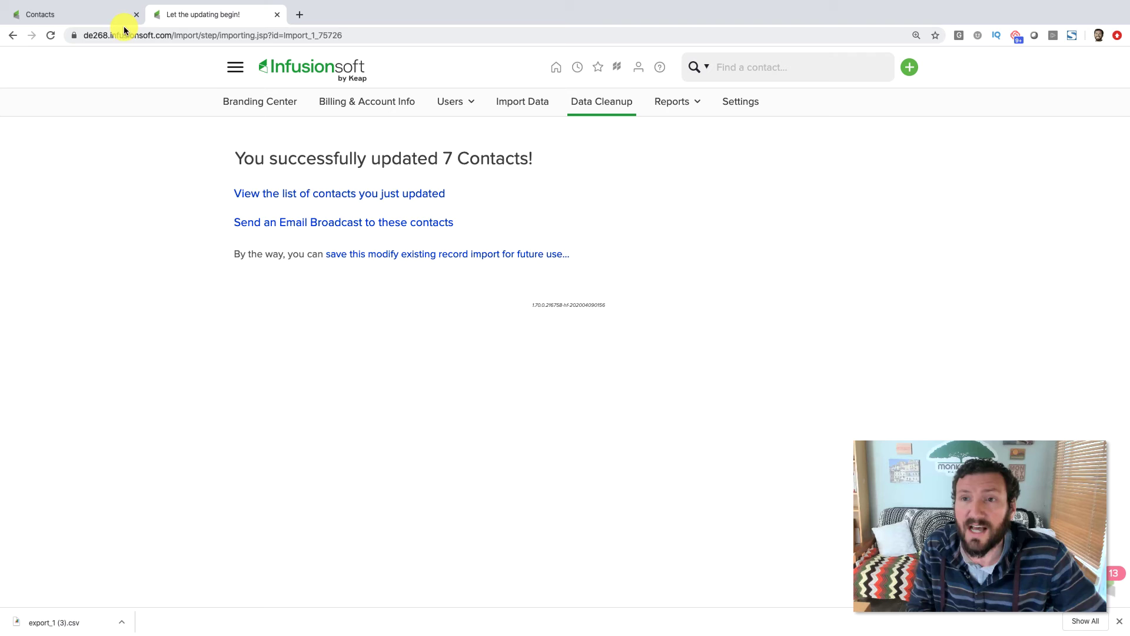
Return to the Contacts search results tab and reload it to check the shipping columns.
left_click(109, 15)
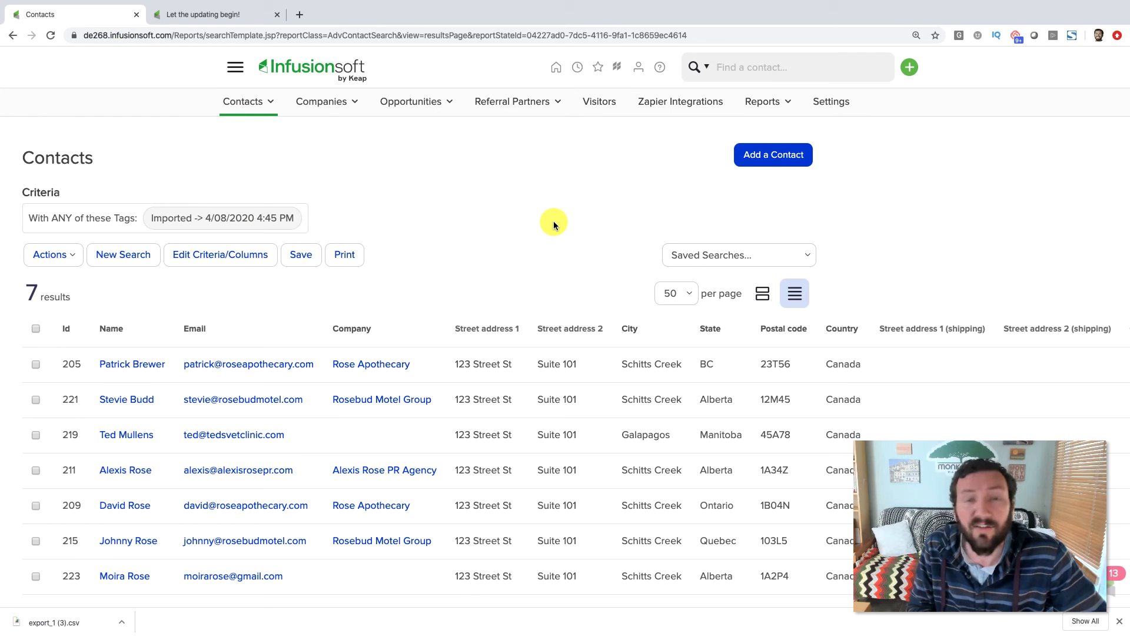
scroll(554, 221, "right", 5)
scroll(554, 221, "right", 3)
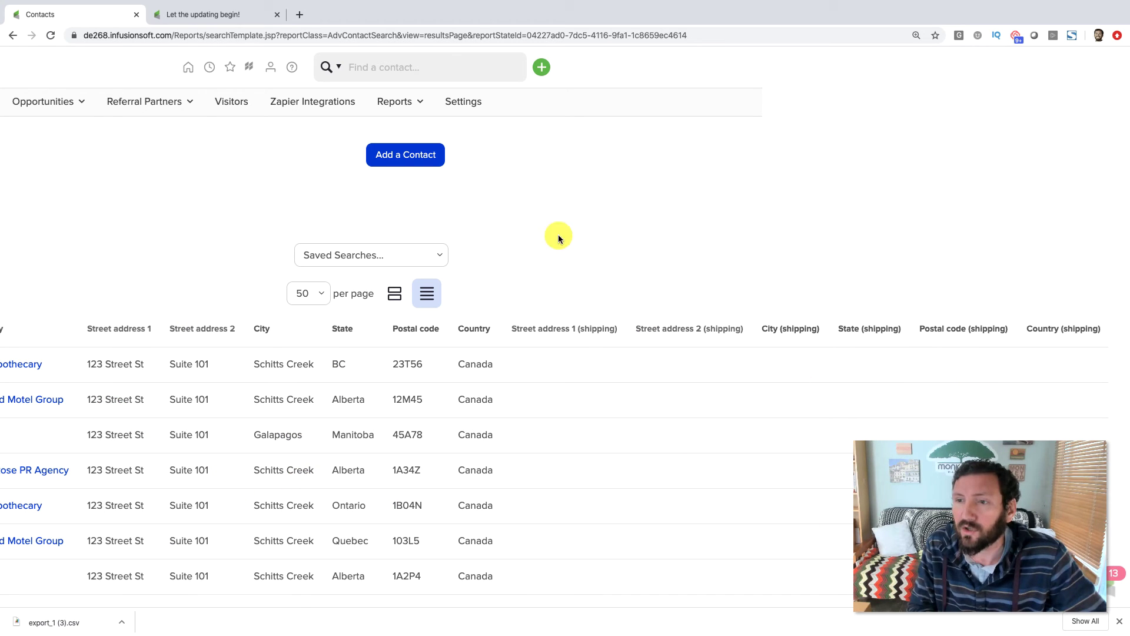
left_click(51, 35)
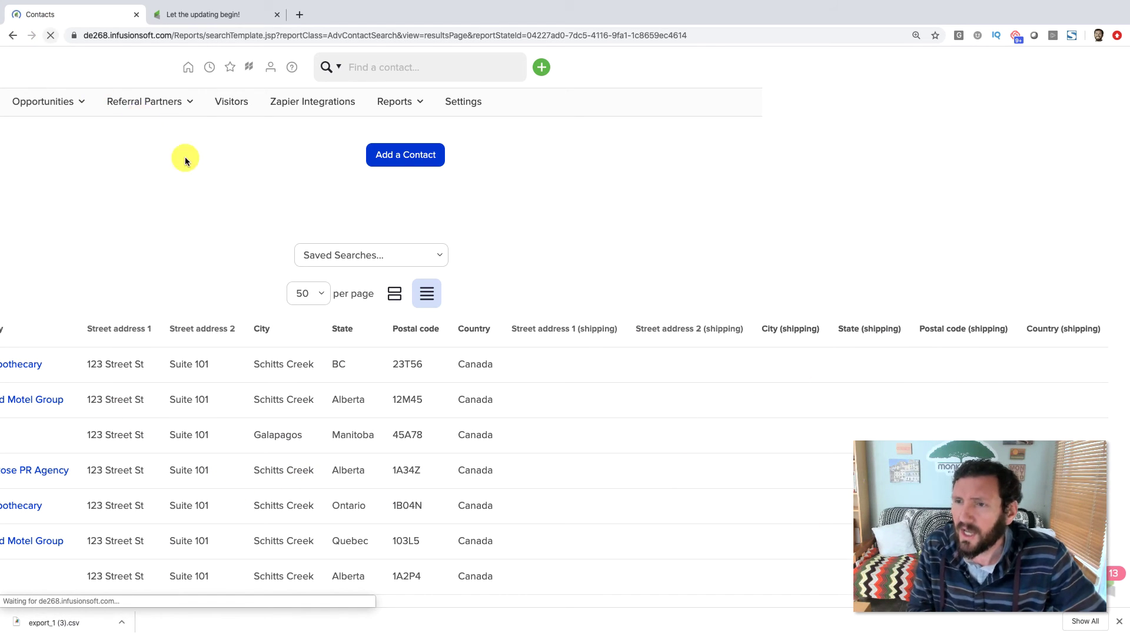